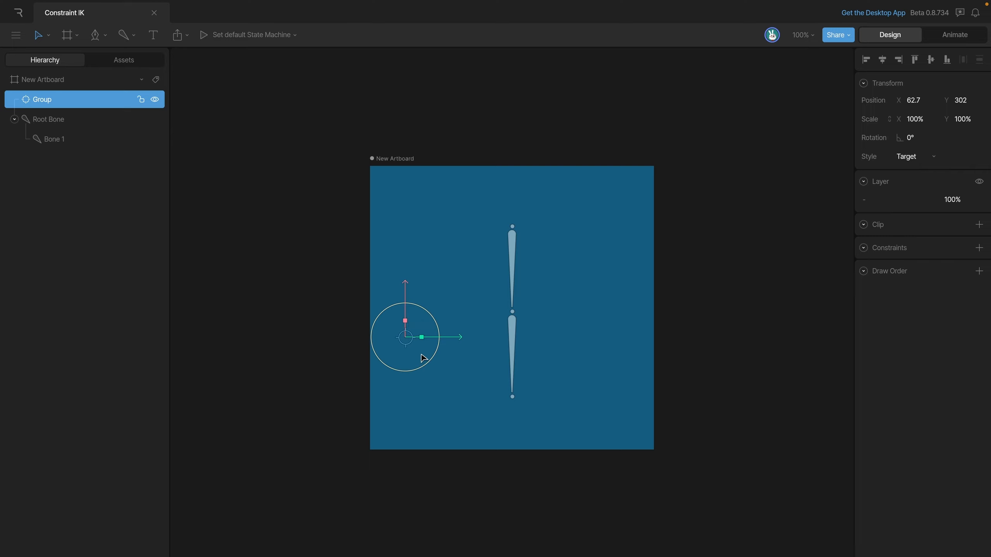
- Move the target group onto the tip of the lower bone, at X 250, Y 406, and deselect it
{"action": "left_click_drag", "start_coordinate": [454, 343], "coordinate": [564, 343]}
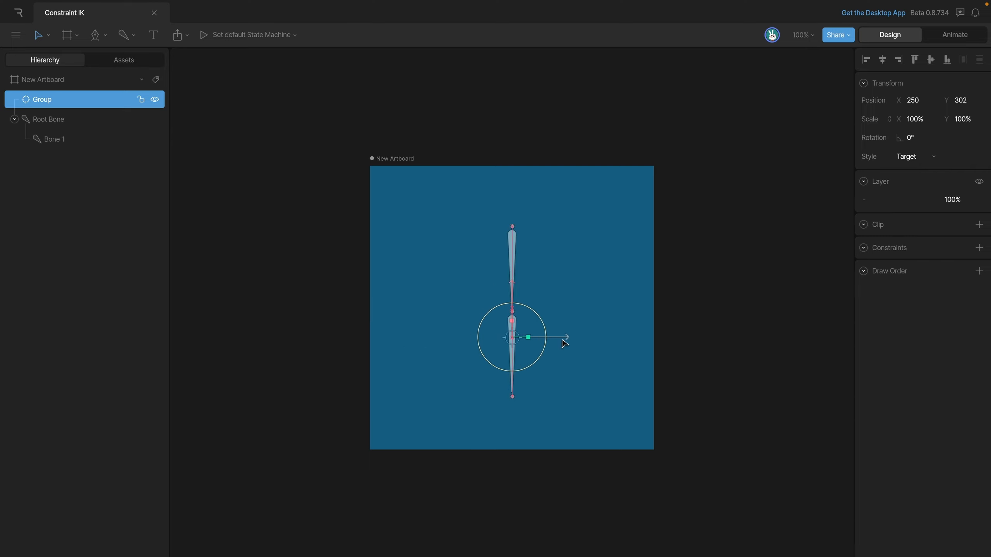
{"action": "left_click_drag", "start_coordinate": [512, 284], "coordinate": [514, 349]}
{"action": "left_click", "coordinate": [418, 408]}
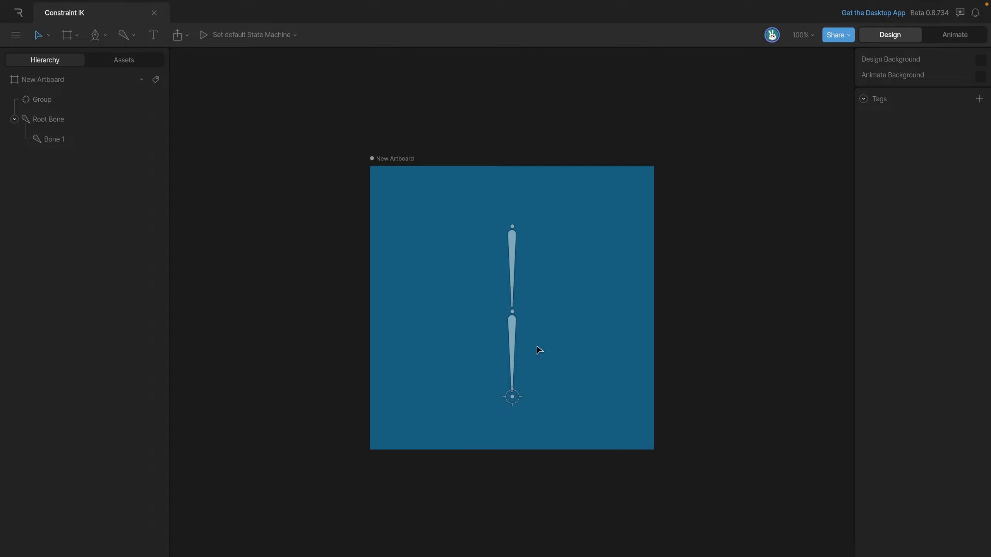
- Add an IK constraint to Bone 1 and assign the target-style group as its target
{"action": "left_click", "coordinate": [512, 343]}
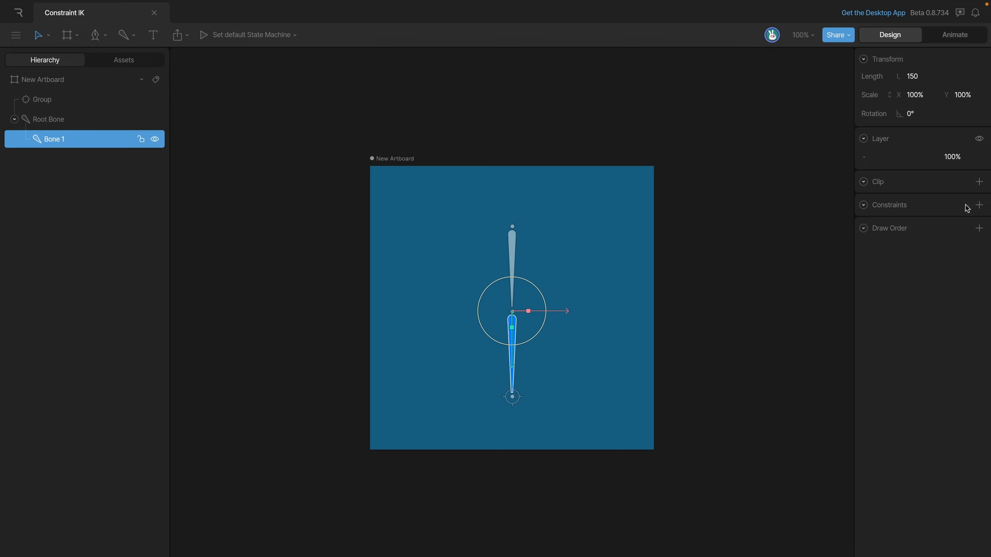
{"action": "left_click", "coordinate": [979, 206]}
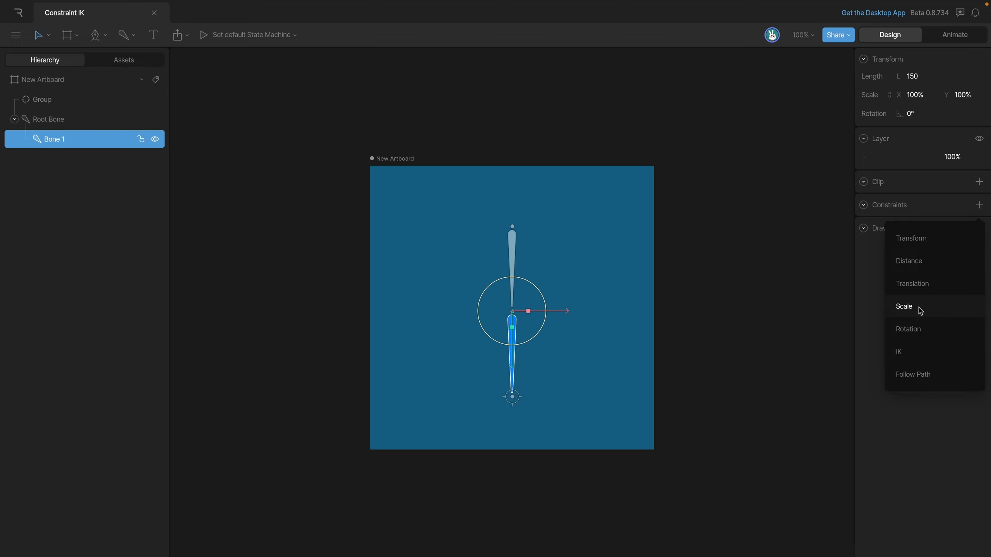
{"action": "left_click", "coordinate": [899, 353]}
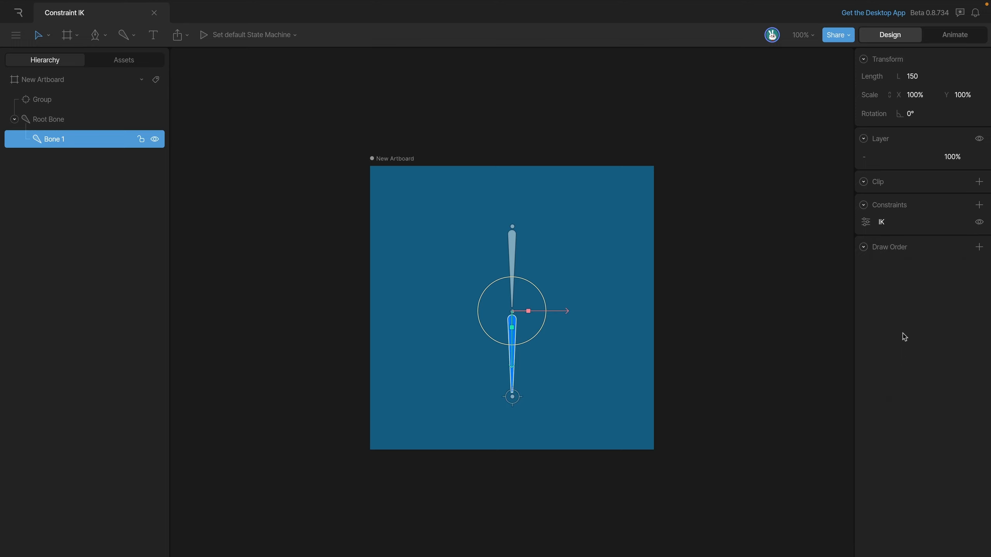
{"action": "left_click", "coordinate": [865, 224]}
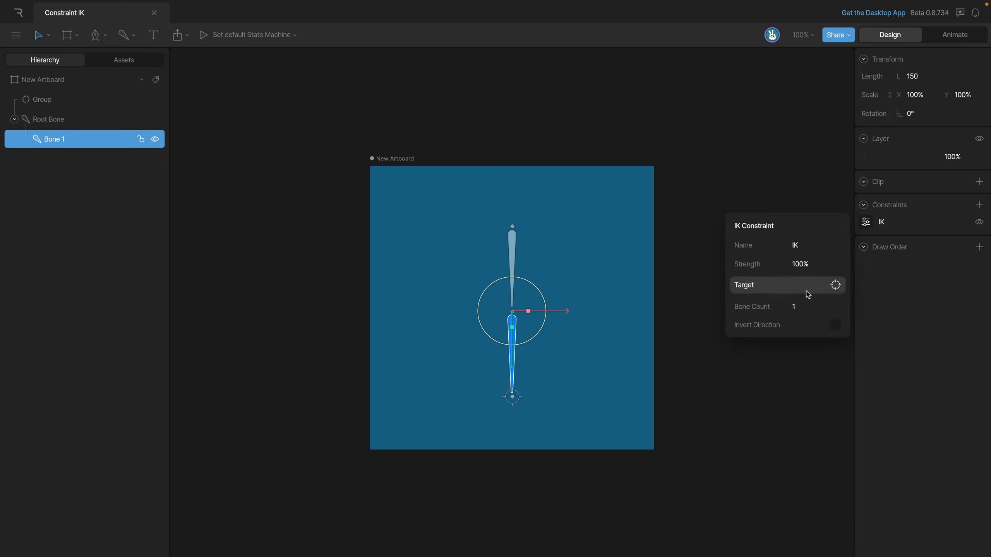
{"action": "left_click", "coordinate": [786, 292]}
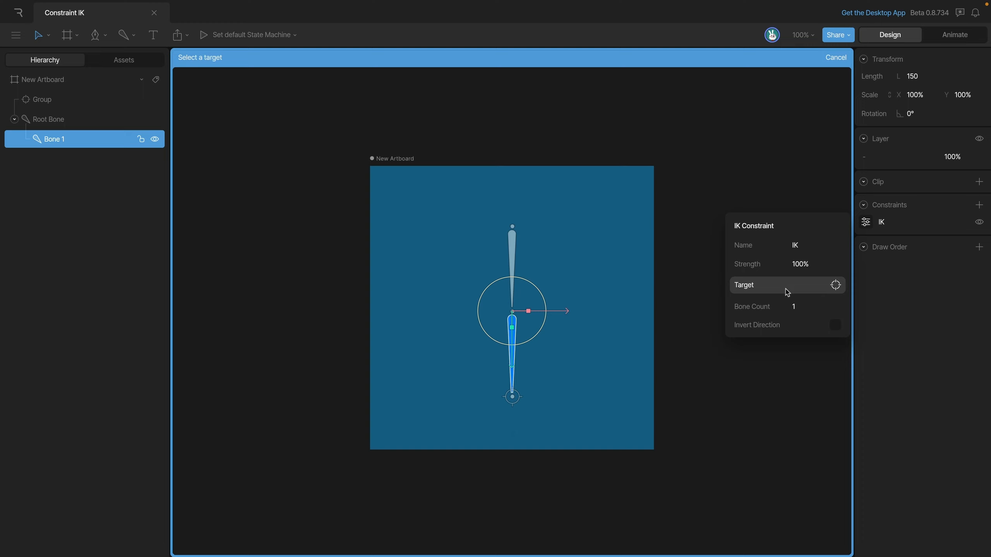
{"action": "left_click", "coordinate": [53, 102]}
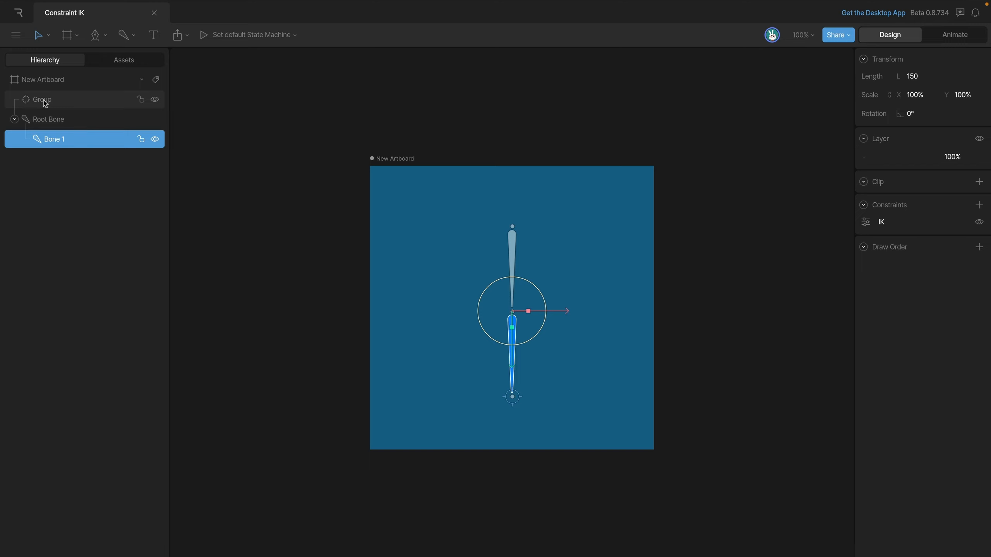
- Rename the target group as Target_IK
{"action": "left_click", "coordinate": [46, 101]}
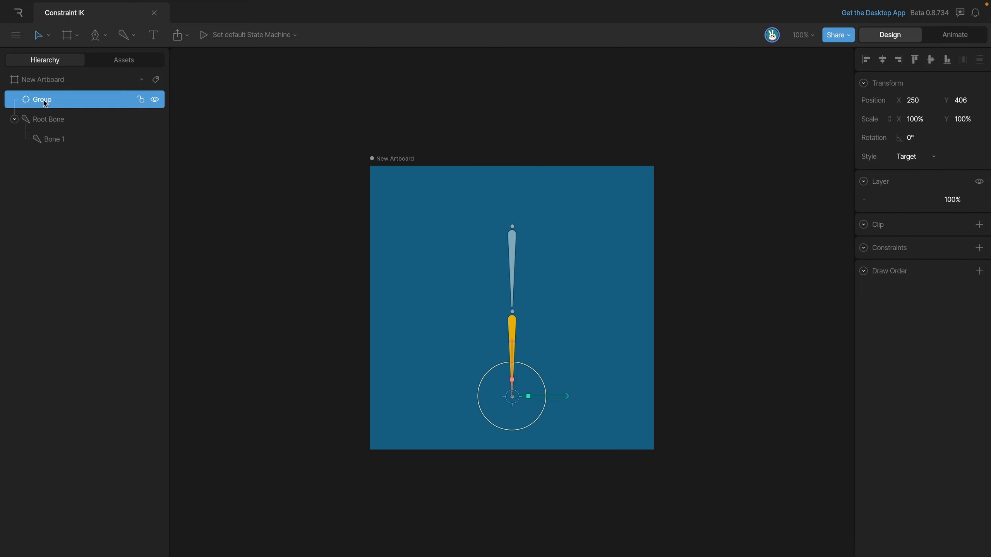
{"action": "double_click", "coordinate": [44, 101]}
{"action": "type", "text": "Target_IK"}
- Try moving Target_IK sideways from the bone tip to test the single-bone IK constraint
{"action": "key", "text": "t"}
{"action": "left_click_drag", "start_coordinate": [557, 417], "coordinate": [659, 413]}
{"action": "key", "text": "Escape"}
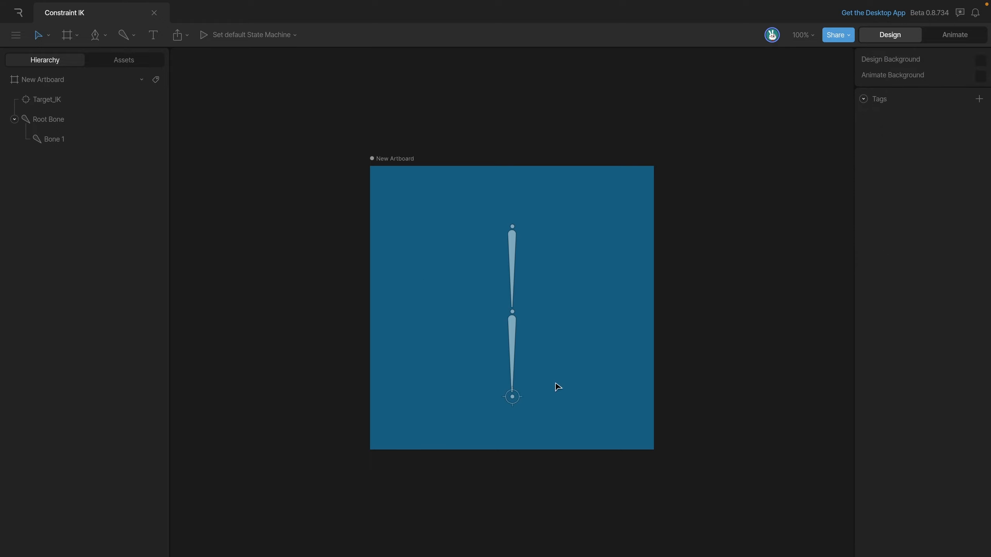
- Set the bone count of Bone 1's IK constraint to 2 and deselect the bone
{"action": "left_click", "coordinate": [516, 345]}
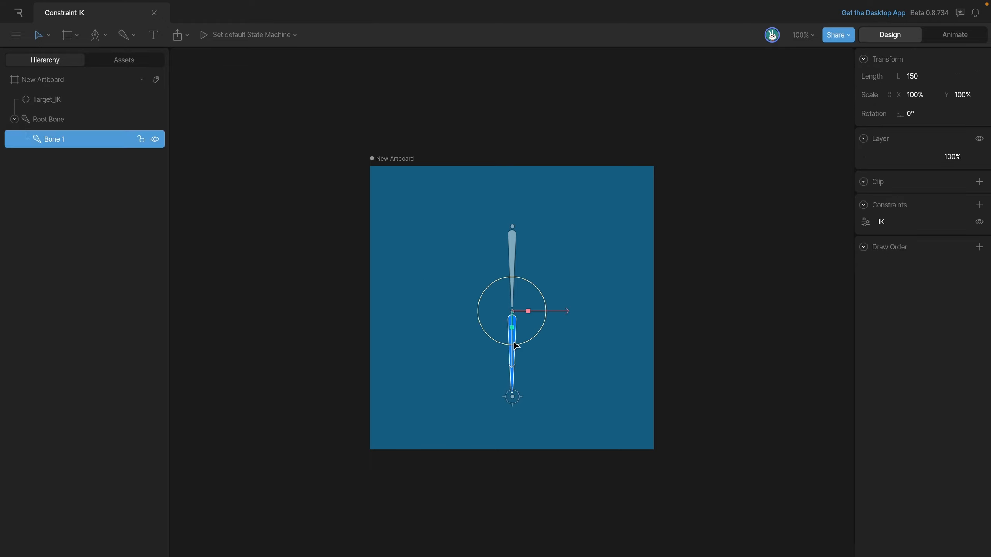
{"action": "left_click", "coordinate": [865, 221]}
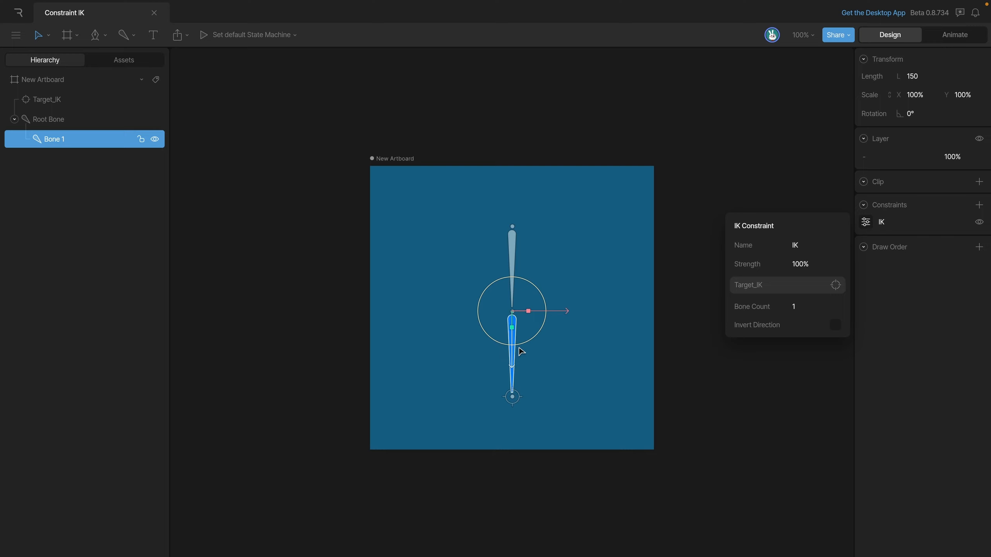
{"action": "left_click", "coordinate": [794, 308]}
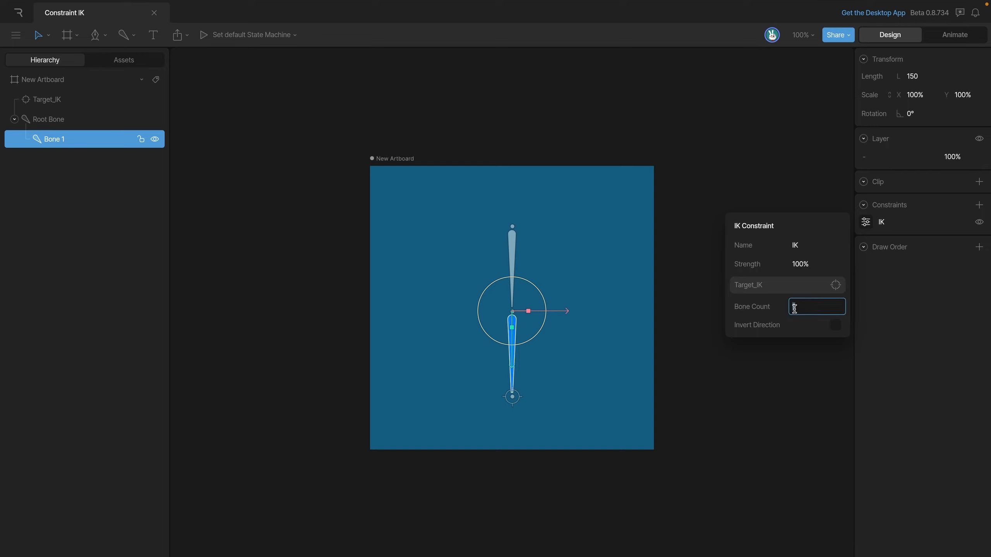
{"action": "type", "text": "2"}
{"action": "key", "text": "Return"}
{"action": "left_click", "coordinate": [583, 385]}
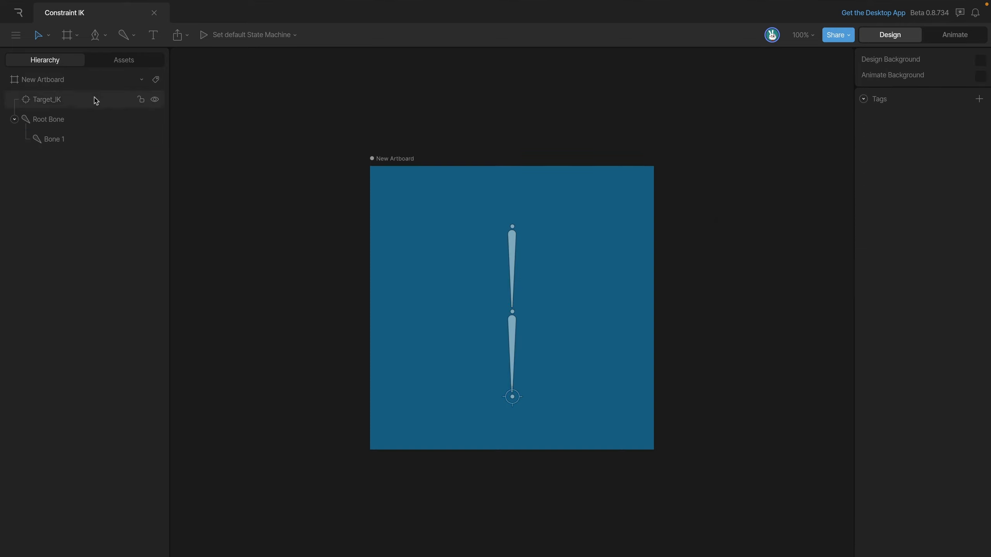
- Move Target_IK up and slightly right to about X 269, Y 334 so that the two-bone chain bends
{"action": "left_click", "coordinate": [58, 108]}
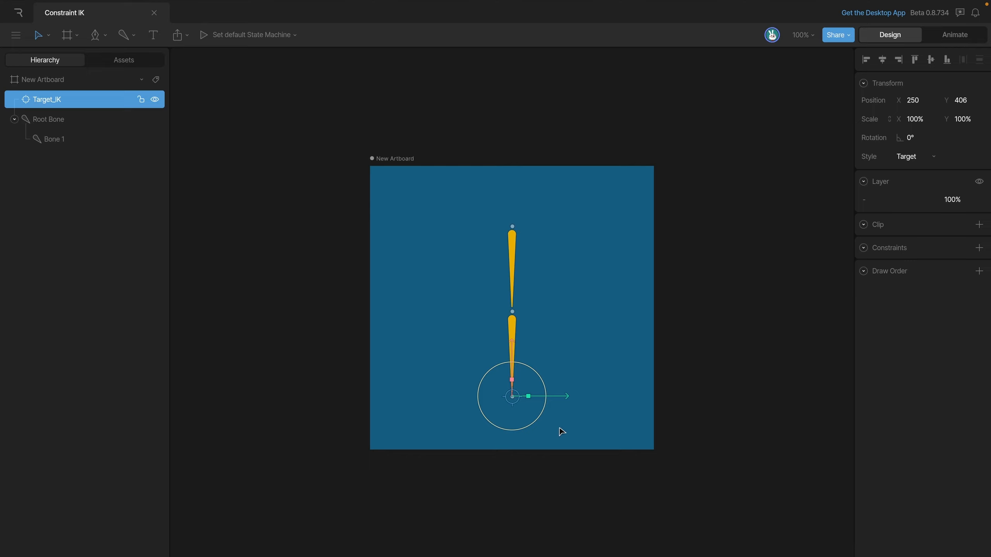
{"action": "left_click_drag", "start_coordinate": [559, 431], "coordinate": [522, 375]}
{"action": "key", "text": "super+z"}
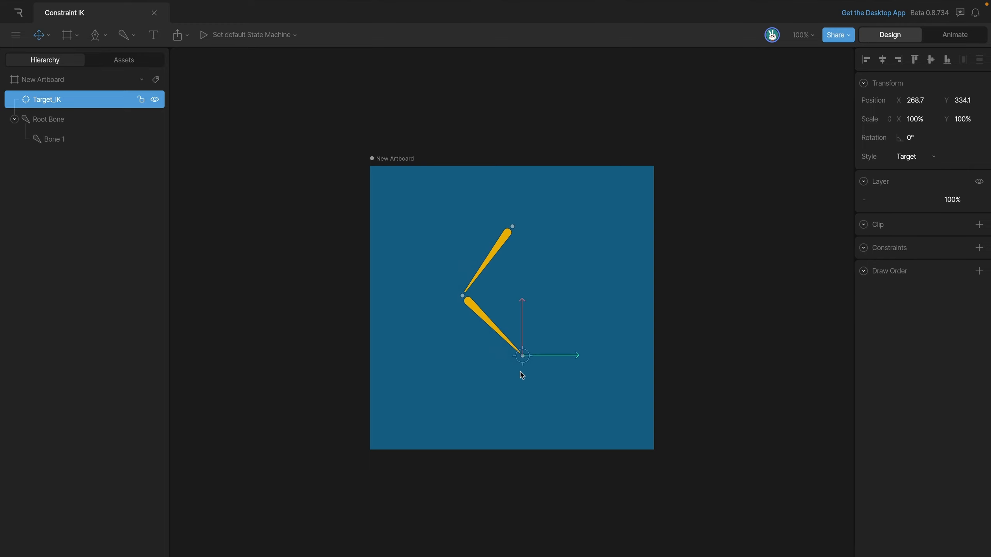
- Enable Invert Direction on Bone 1's IK constraint
{"action": "left_click", "coordinate": [468, 300]}
{"action": "left_click", "coordinate": [865, 221]}
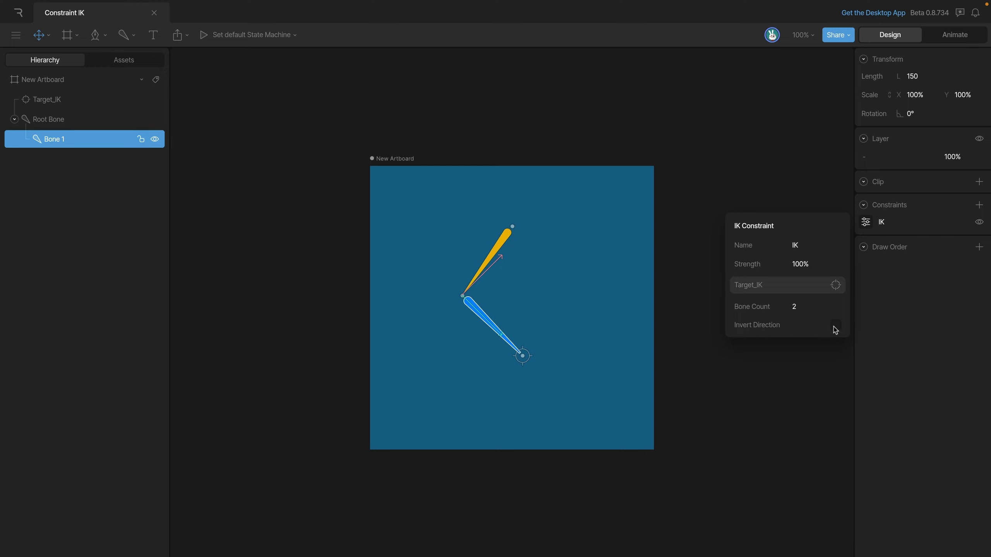
{"action": "left_click", "coordinate": [834, 327]}
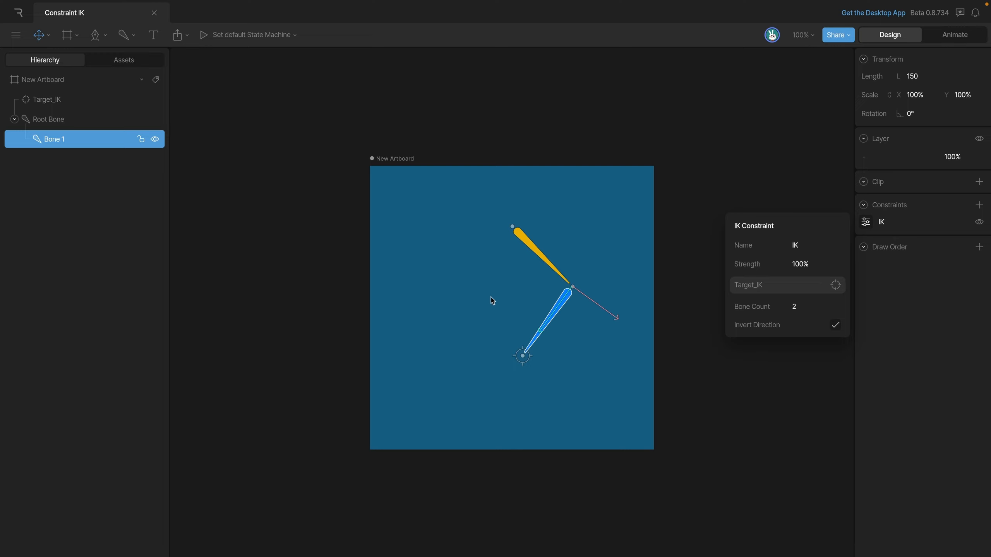
- Switch to Animate mode and key the enabled Invert Direction of Bone 1's IK constraint at frame 20 of Timeline 1
{"action": "key", "text": "Tab"}
{"action": "left_click", "coordinate": [546, 237]}
{"action": "left_click", "coordinate": [865, 222]}
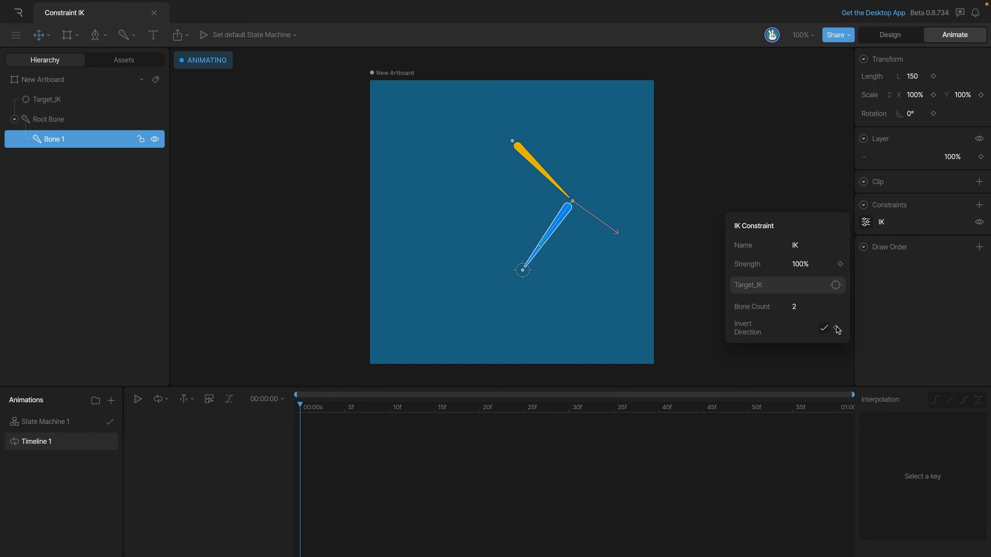
{"action": "key", "text": "v"}
{"action": "left_click_drag", "start_coordinate": [326, 422], "coordinate": [483, 413]}
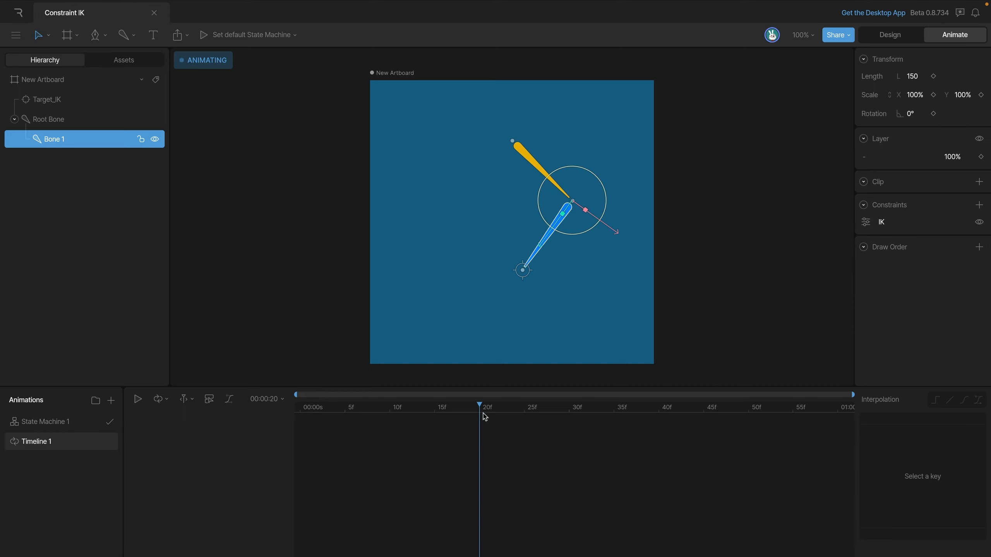
{"action": "left_click", "coordinate": [865, 221]}
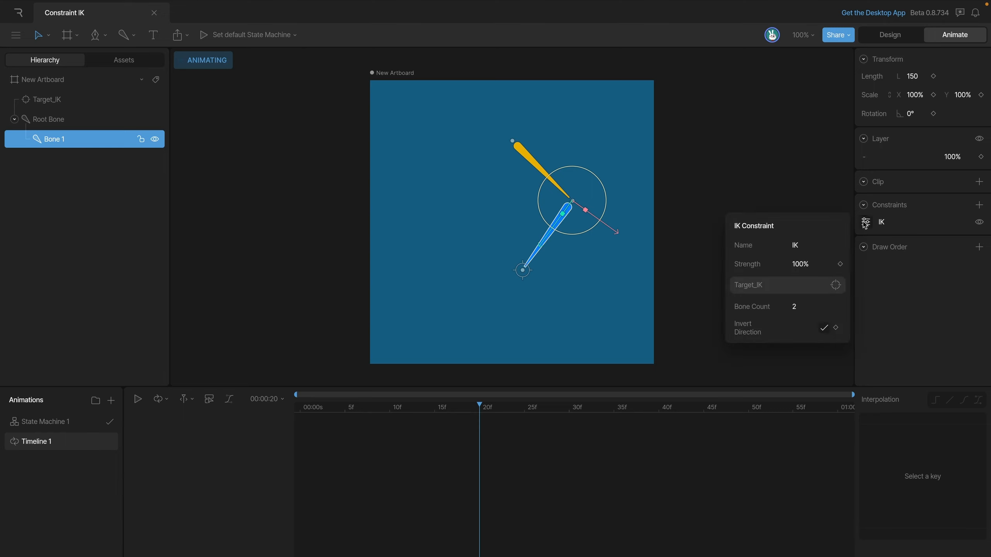
{"action": "left_click", "coordinate": [836, 329]}
- Key Invert Direction as disabled at frame 40 and scrub the timeline across both keys to check the bend
{"action": "left_click", "coordinate": [488, 409]}
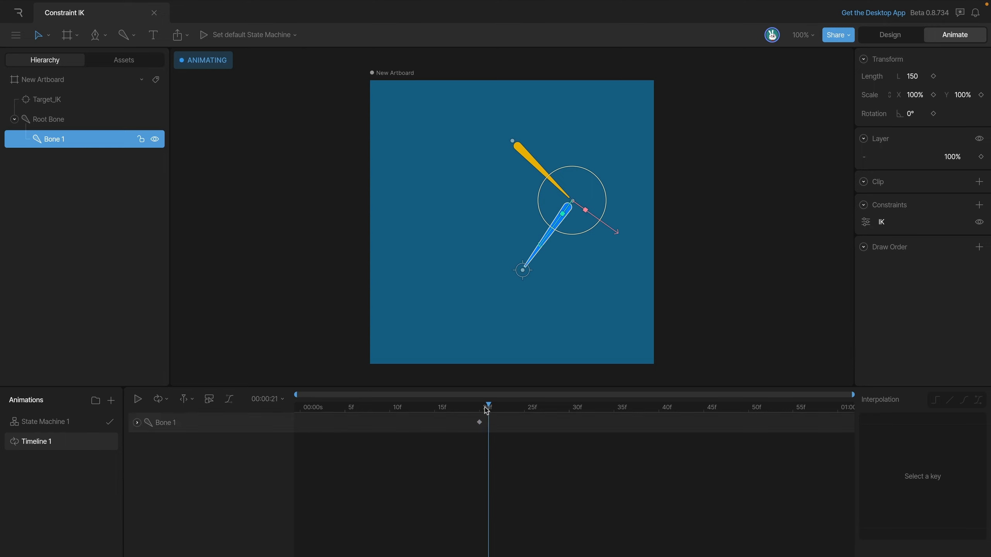
{"action": "left_click_drag", "start_coordinate": [494, 410], "coordinate": [657, 413]}
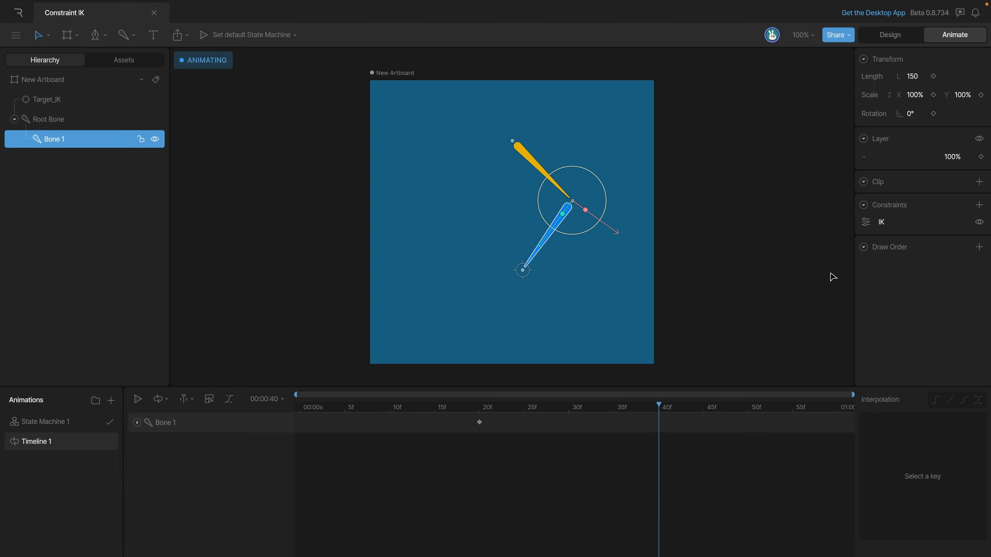
{"action": "left_click", "coordinate": [865, 222]}
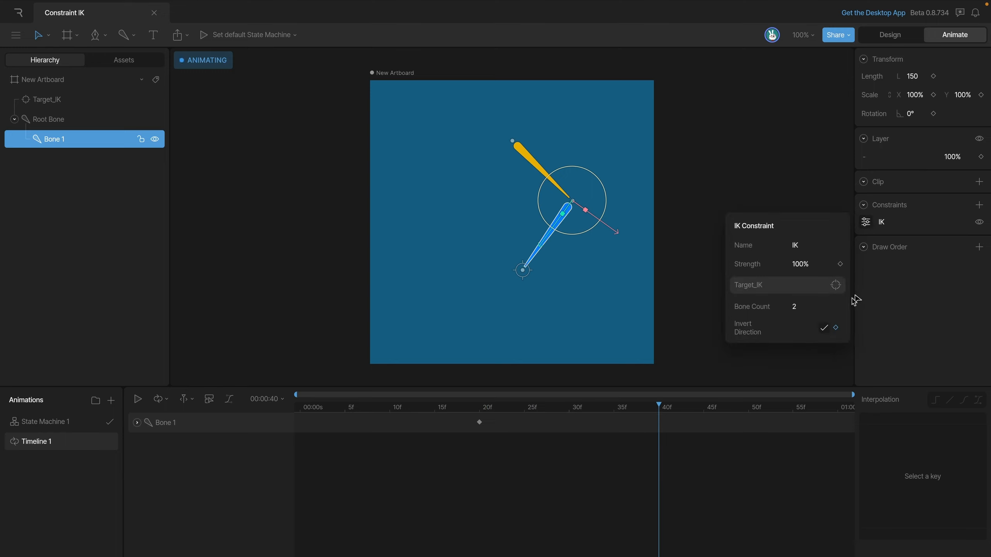
{"action": "left_click", "coordinate": [823, 327]}
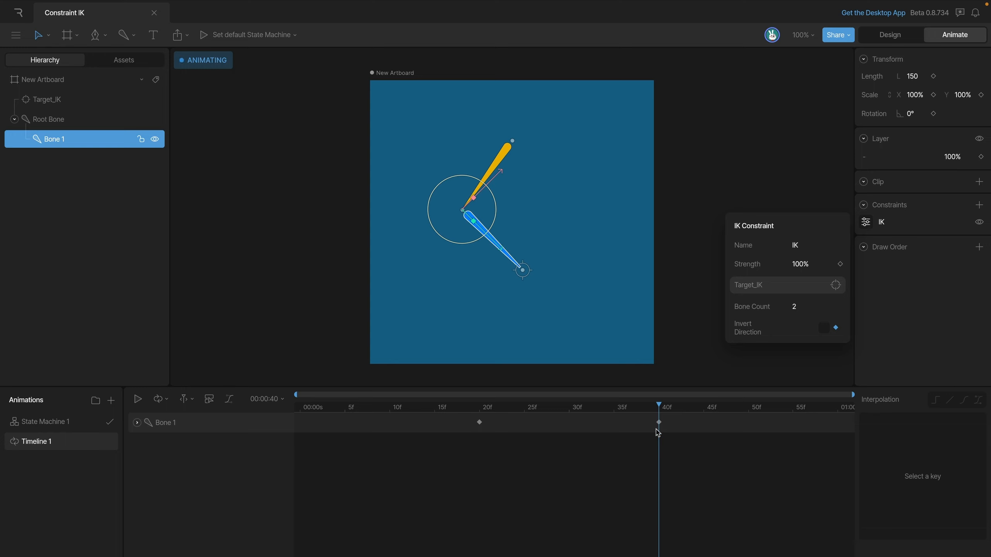
{"action": "left_click", "coordinate": [475, 412]}
{"action": "left_click_drag", "start_coordinate": [475, 412], "coordinate": [679, 415]}
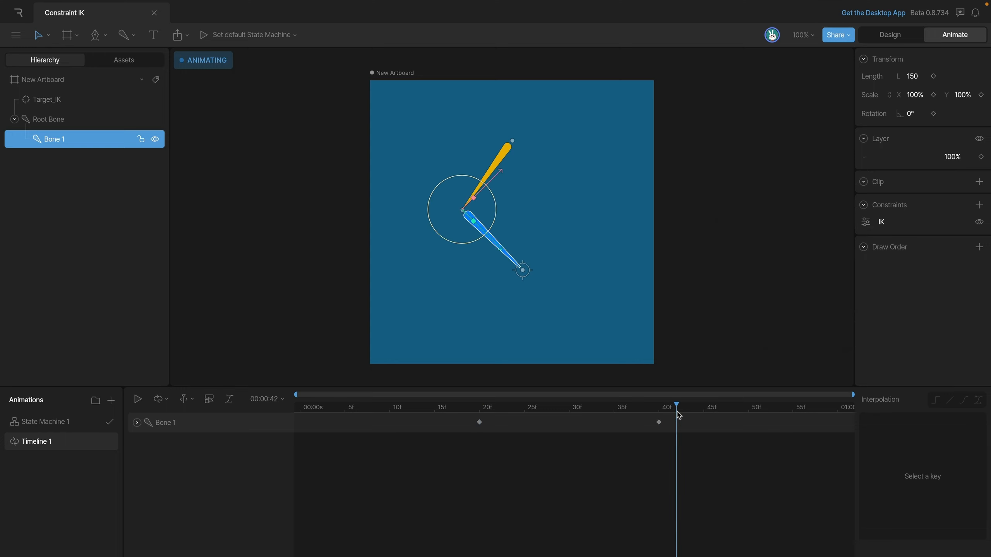